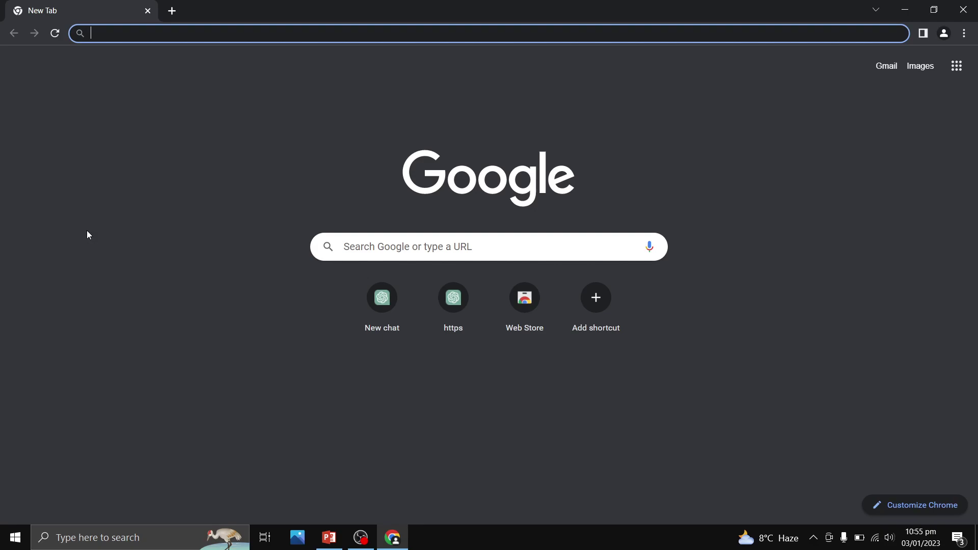
# Search Google for 'chat gpt' from the Chrome address bar
pyautogui.write('chat')
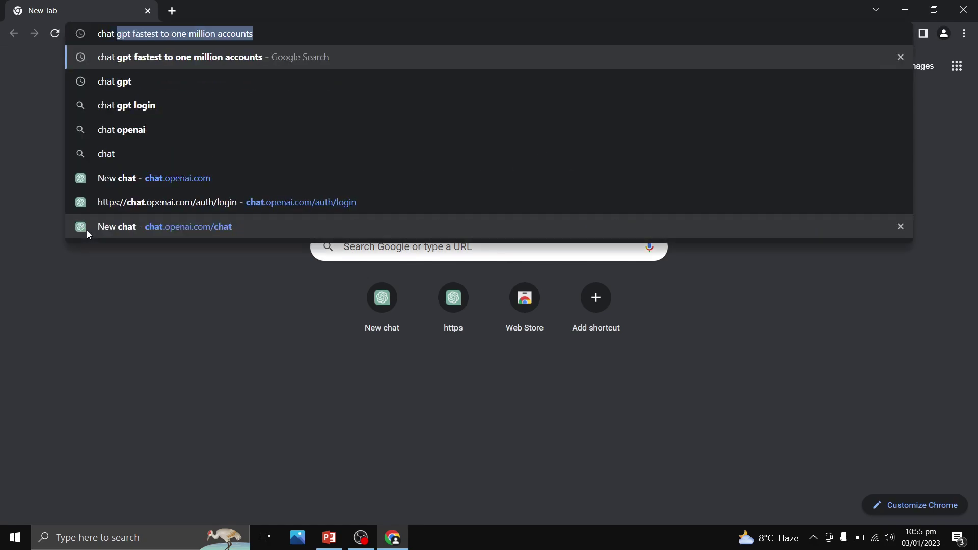
pyautogui.press('BackSpace')
pyautogui.write('gp')
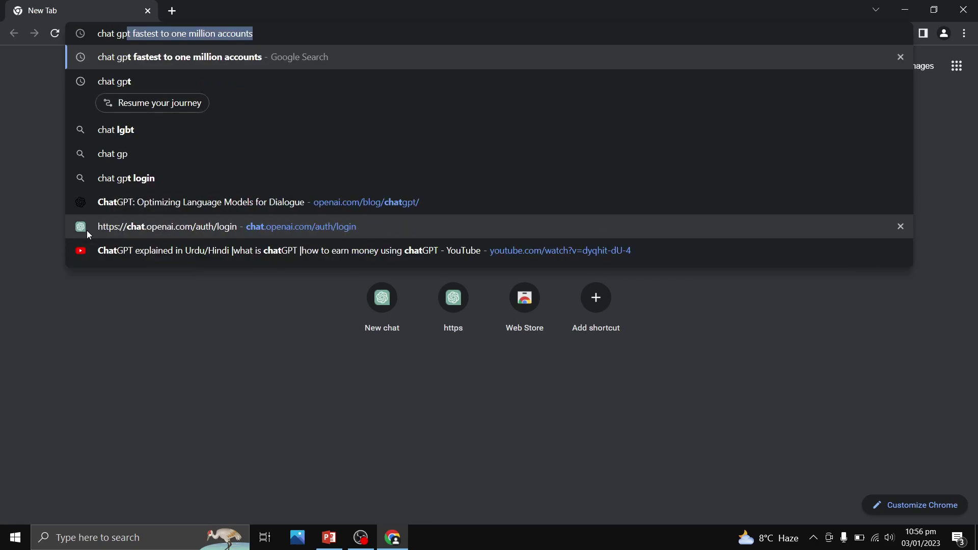
pyautogui.write('t')
pyautogui.press('Return')
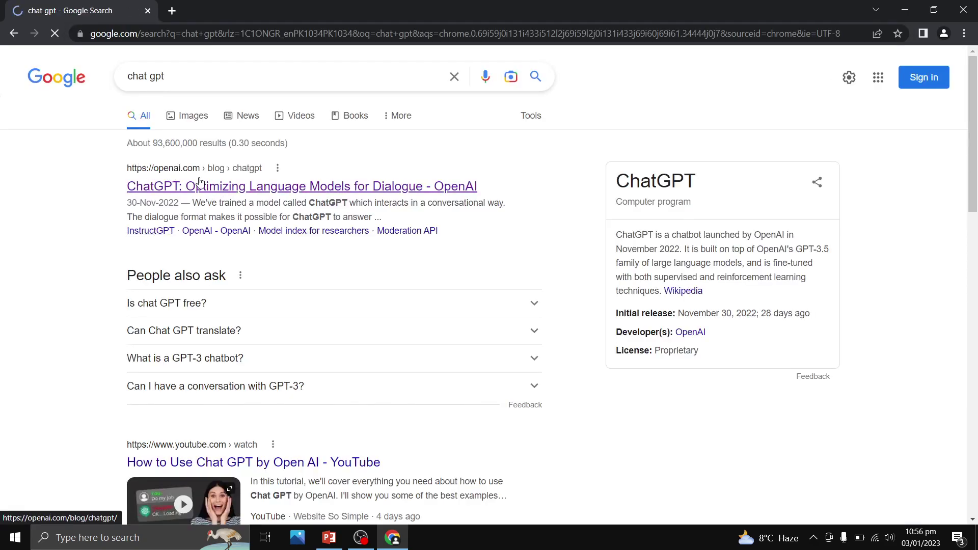
# Open the OpenAI ChatGPT announcement result and scroll down the blog post
pyautogui.click(200, 184)
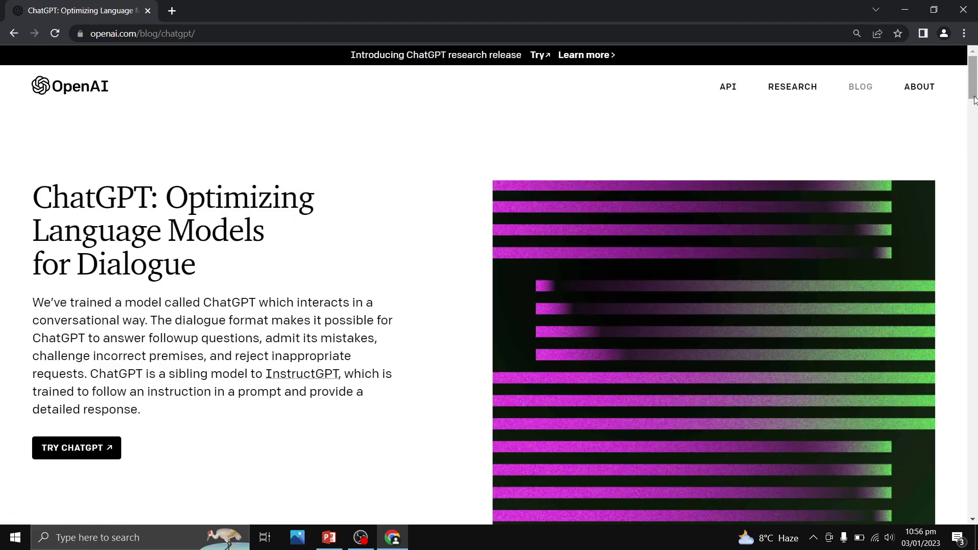
pyautogui.scroll(-3, 976, 77)
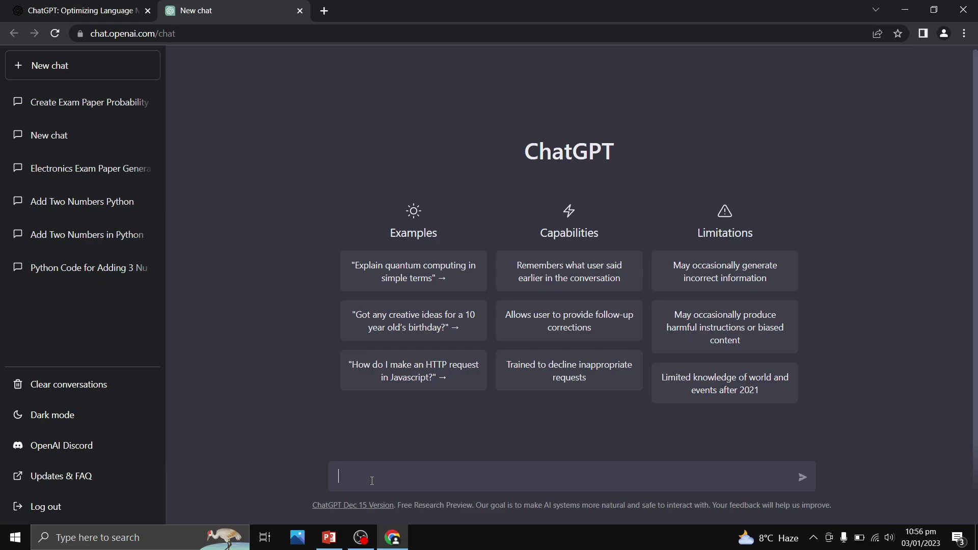
# Send 'Make an examination paper of probability and random variables consisting of 6 numerical problems'
pyautogui.write('Make an e')
pyautogui.write('xamination')
pyautogui.write(' paper')
pyautogui.press('BackSpace')
pyautogui.write('er of pr')
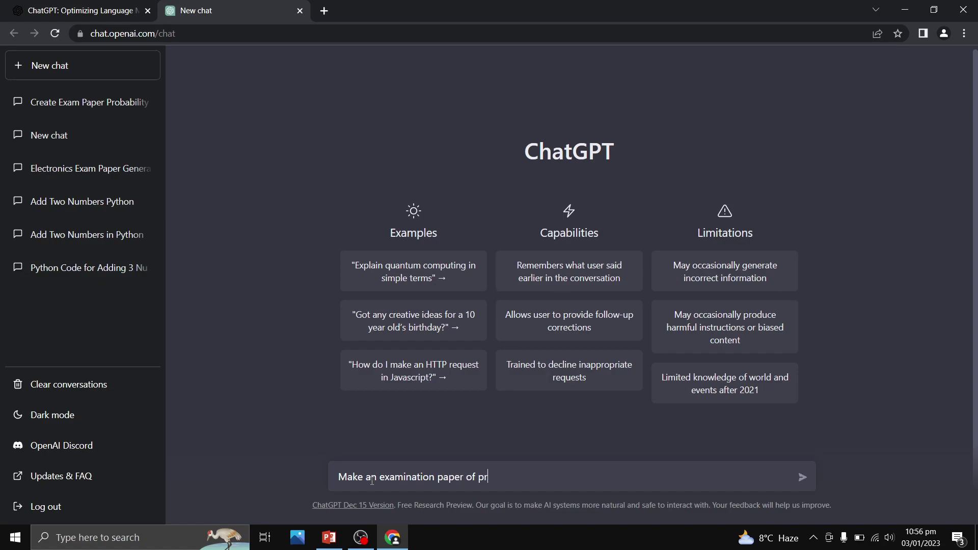
pyautogui.write('obability and random v')
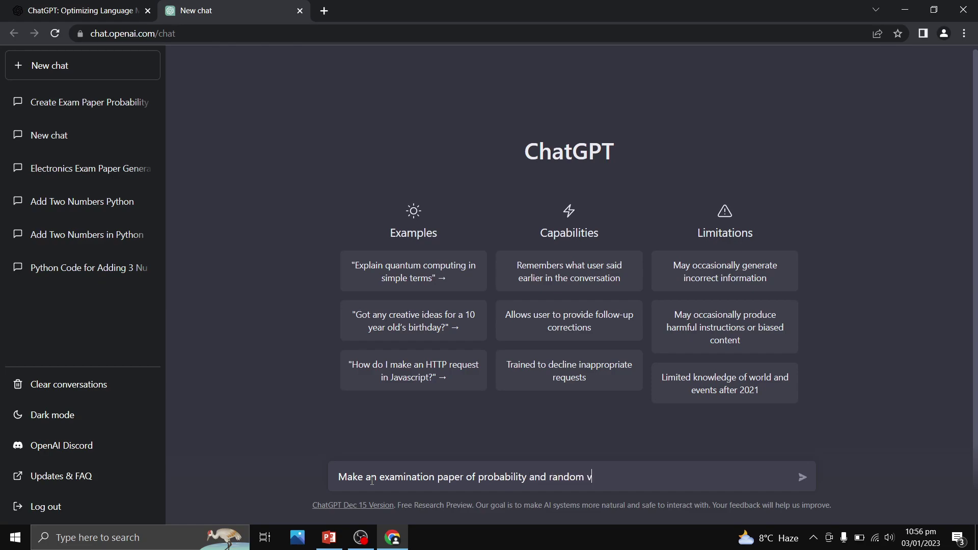
pyautogui.write('ariables consisting of')
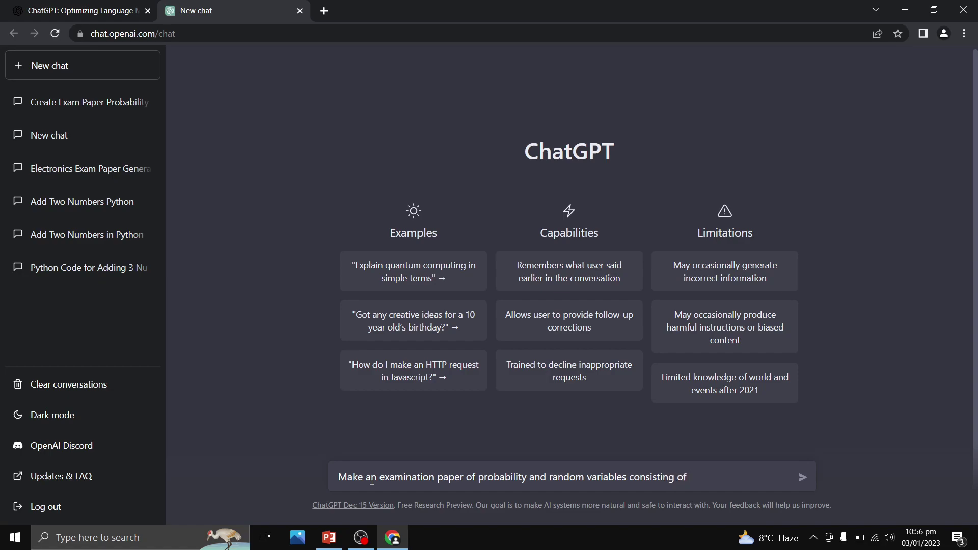
pyautogui.write(' 6 numerical prob')
pyautogui.press('BackSpace')
pyautogui.write('oblems')
pyautogui.press('Return')
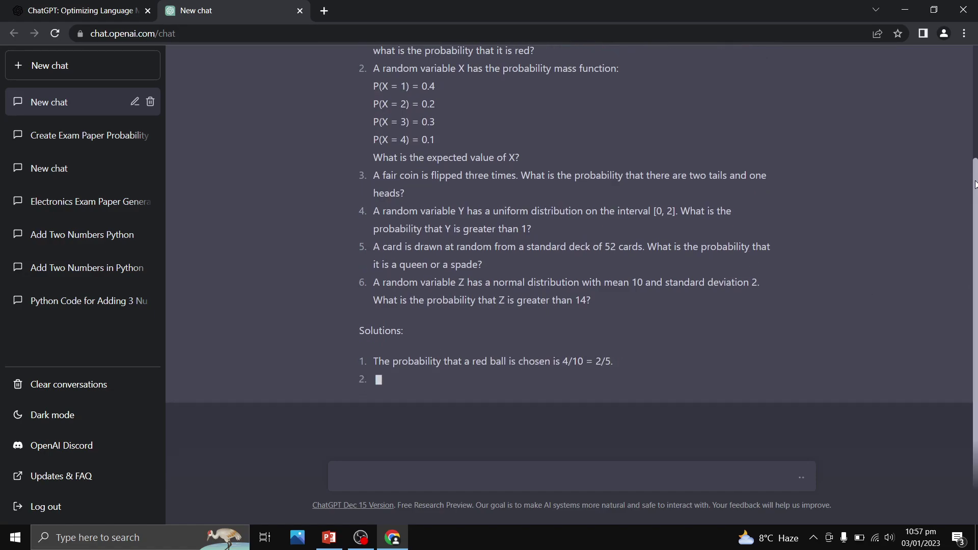
# Scroll through the streaming six-problem reply and clear the stray '34' from the message box
pyautogui.moveTo(976, 185); pyautogui.dragTo(975, 60)
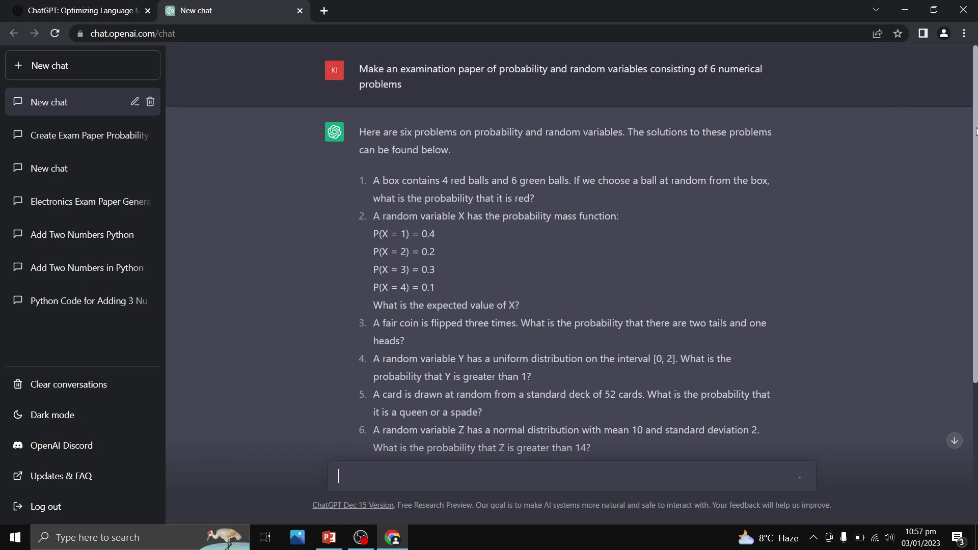
pyautogui.scroll(-3, 963, 226)
pyautogui.scroll(-2, 963, 226)
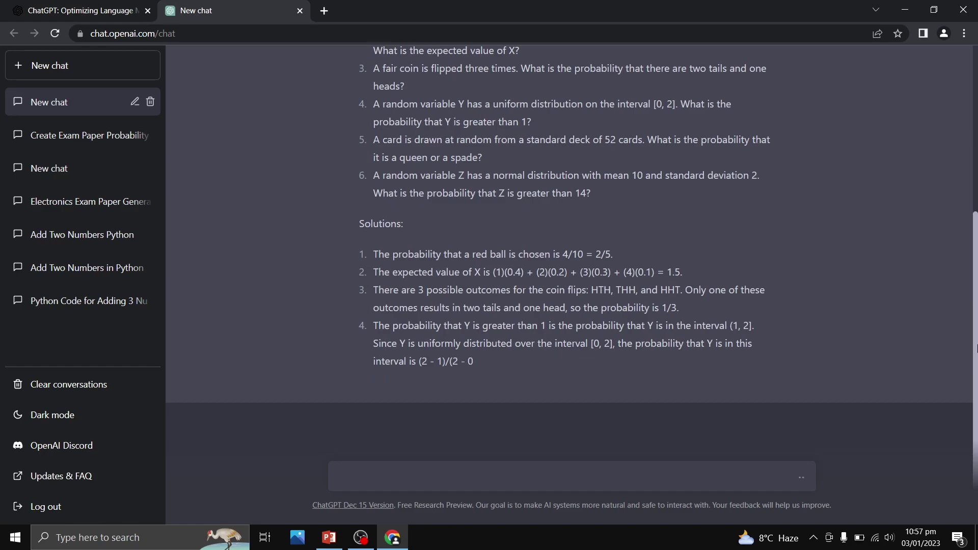
pyautogui.write('34')
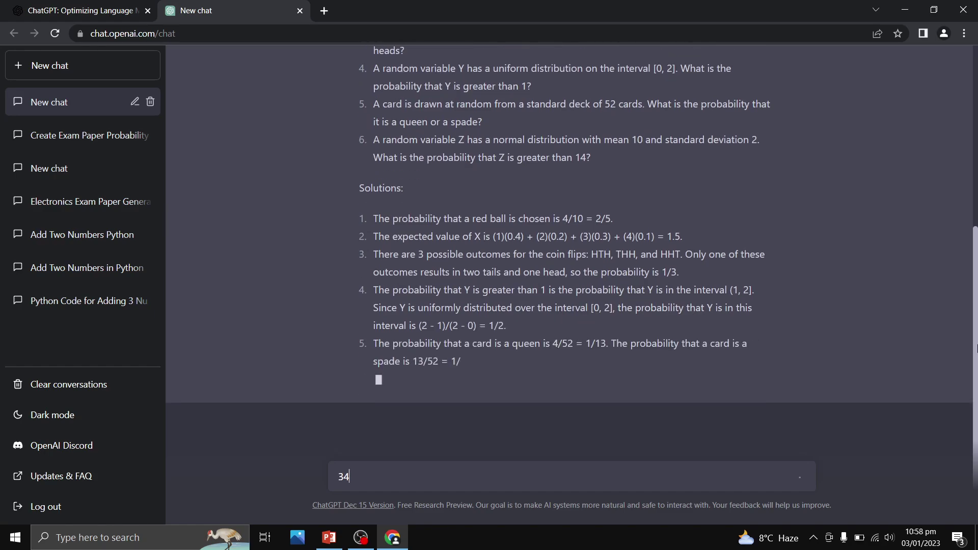
pyautogui.press('BackSpace')
pyautogui.press('BackSpace')
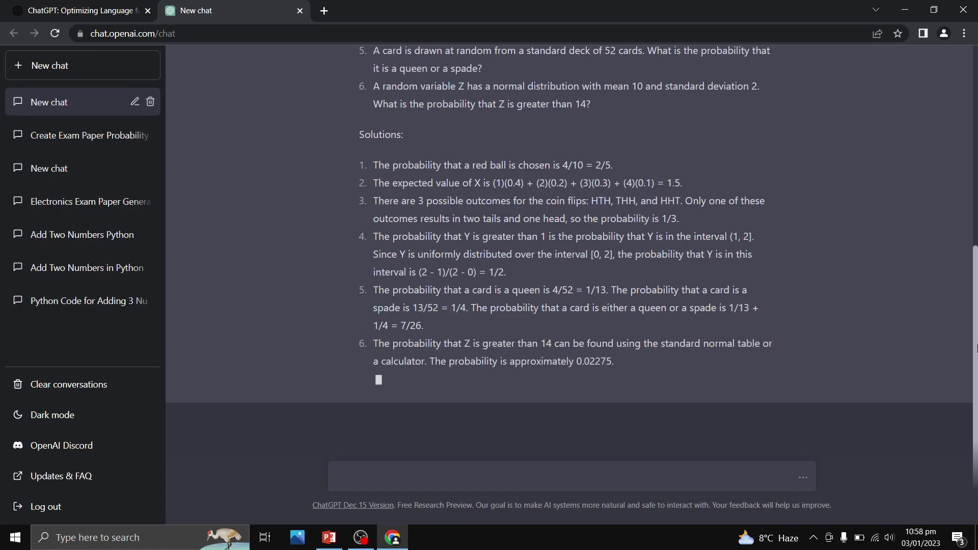
pyautogui.moveTo(977, 348); pyautogui.dragTo(977, 297)
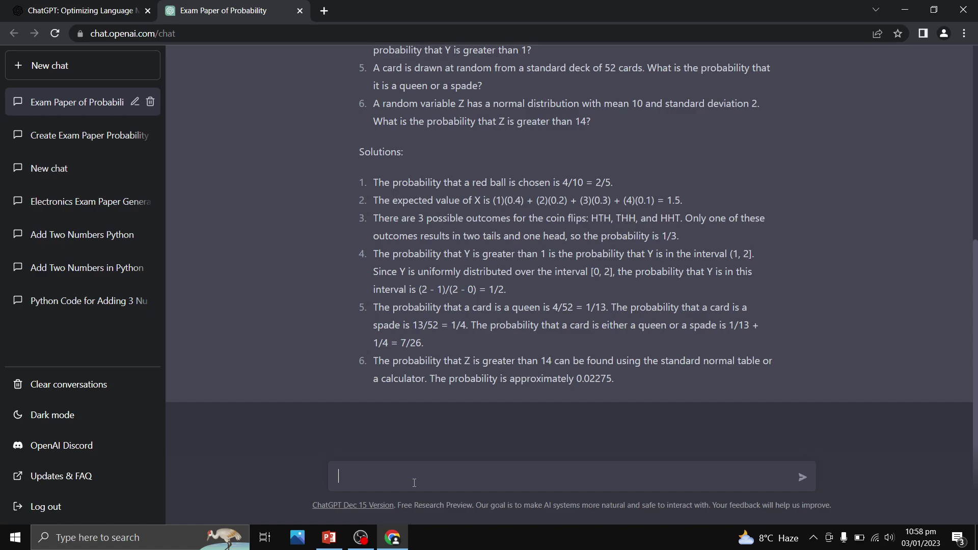
# Draft 'Make an examination paper of power electronics consisting of 5 numerical problems' in the message box
pyautogui.write('Make an examination paper at univers')
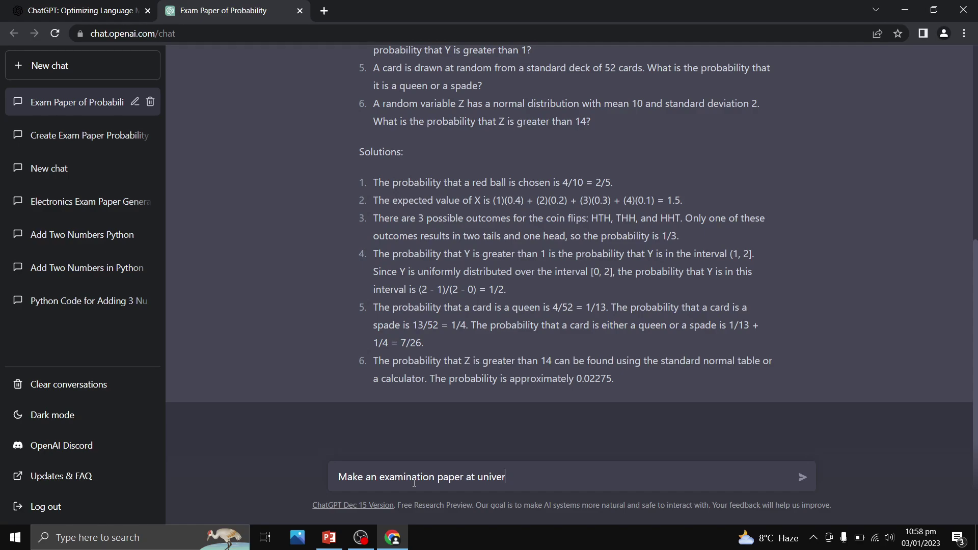
pyautogui.press('BackSpace')
pyautogui.press('BackSpace')
pyautogui.press('BackSpace')
pyautogui.press('BackSpace')
pyautogui.press('BackSpace')
pyautogui.press('BackSpace')
pyautogui.press('BackSpace')
pyautogui.write('of power electronics consisting of ')
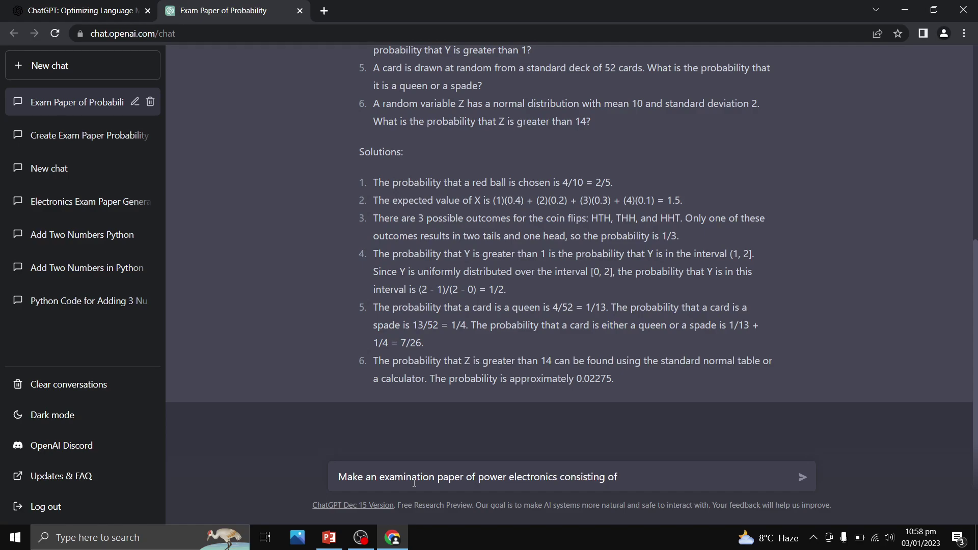
pyautogui.write('5 numerical problmes')
pyautogui.press('BackSpace')
pyautogui.press('BackSpace')
# Finish the word 'problems' and send the power electronics exam request
pyautogui.write('ms')
pyautogui.press('Return')
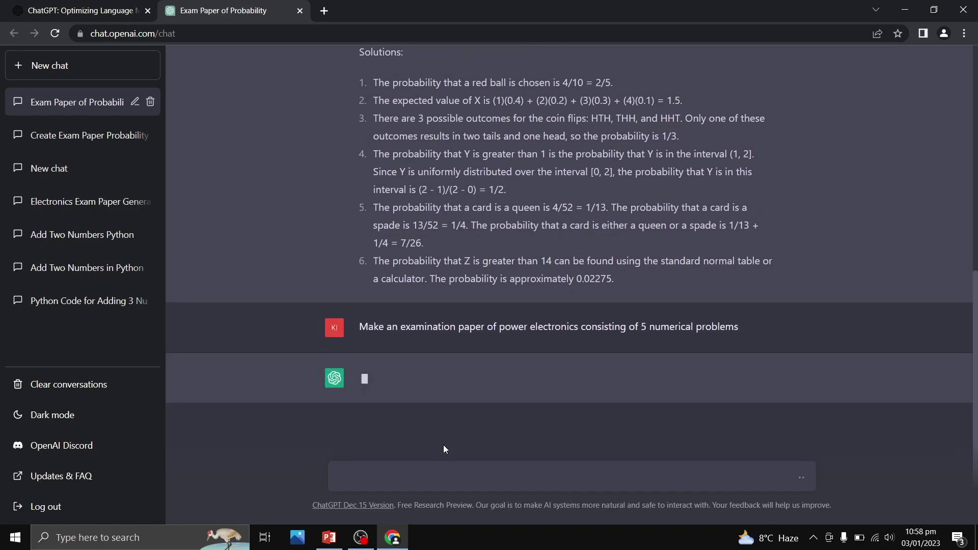